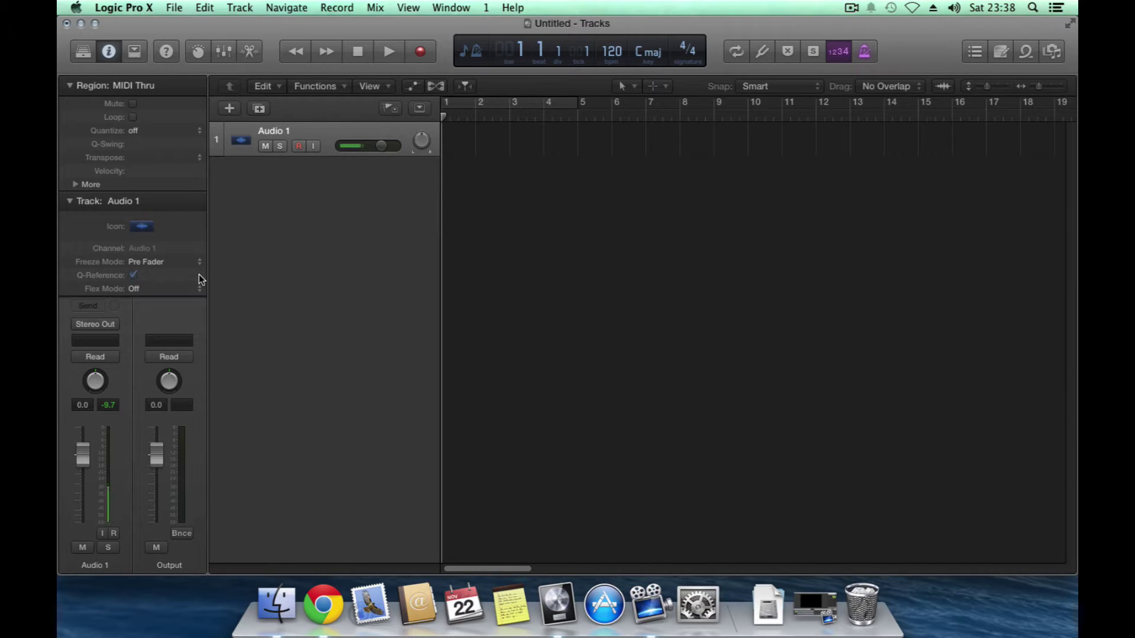
- Assign P to Show/Hide Piano Roll in the Key Commands editor via Learn by Key Label
key("alt+k")
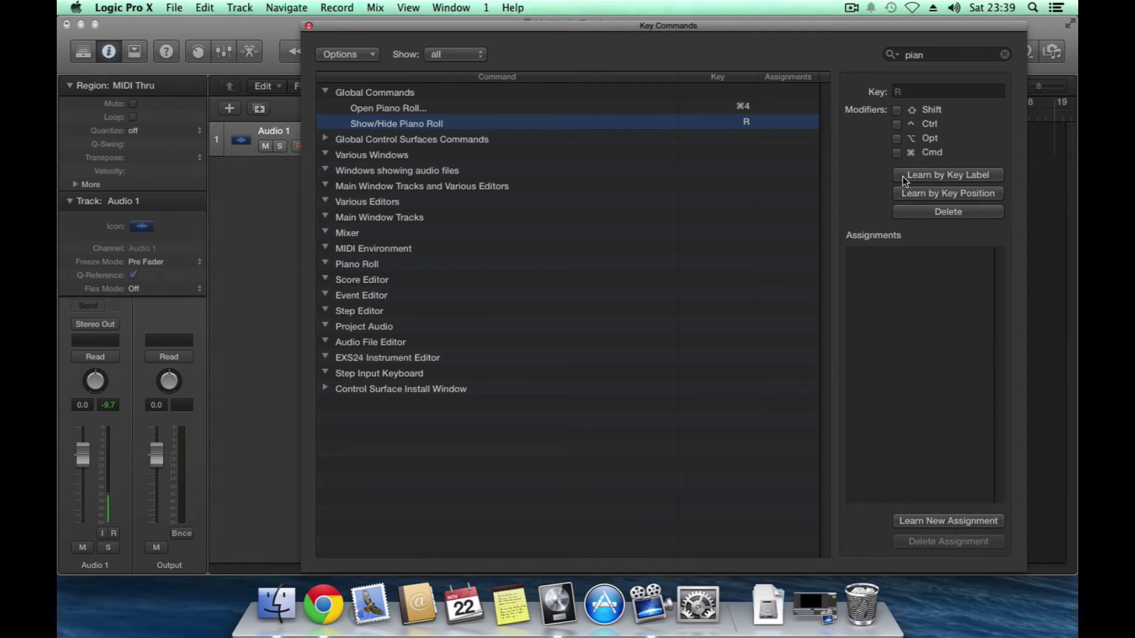
left_click(903, 177)
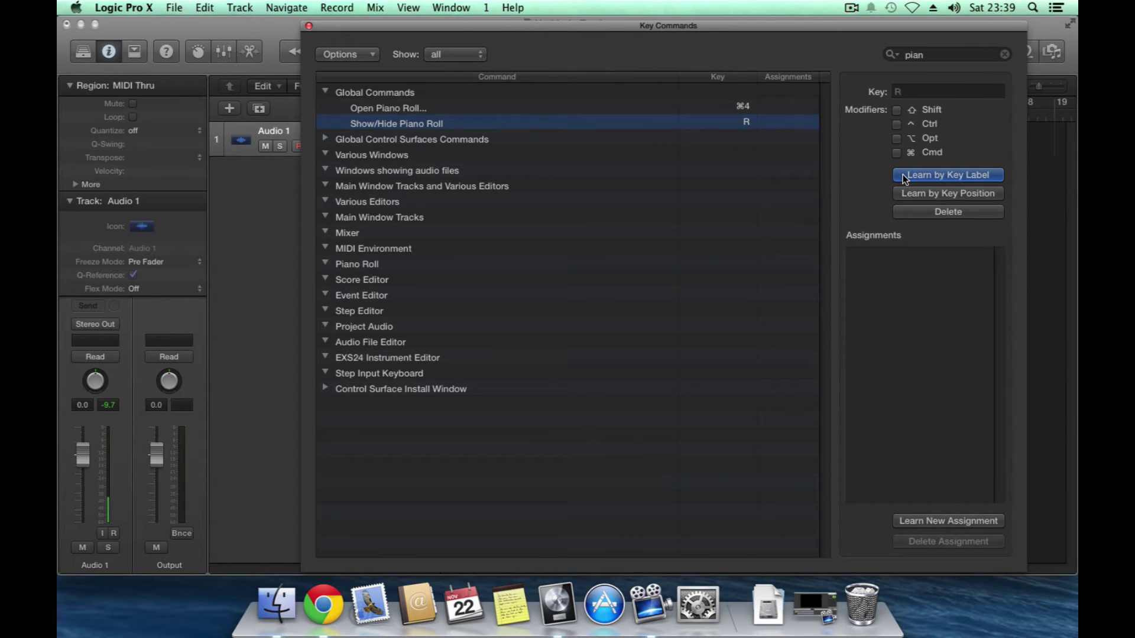
key("p")
- Close Key Commands and toggle the Piano Roll with P a few times to test the new shortcut
left_click(311, 27)
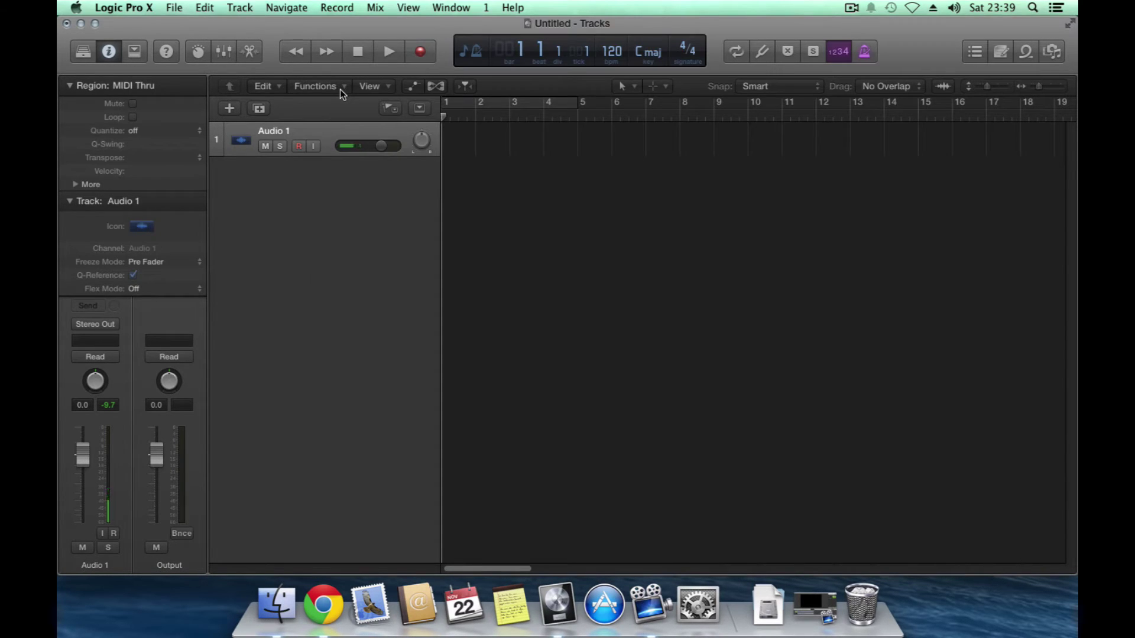
key("p")
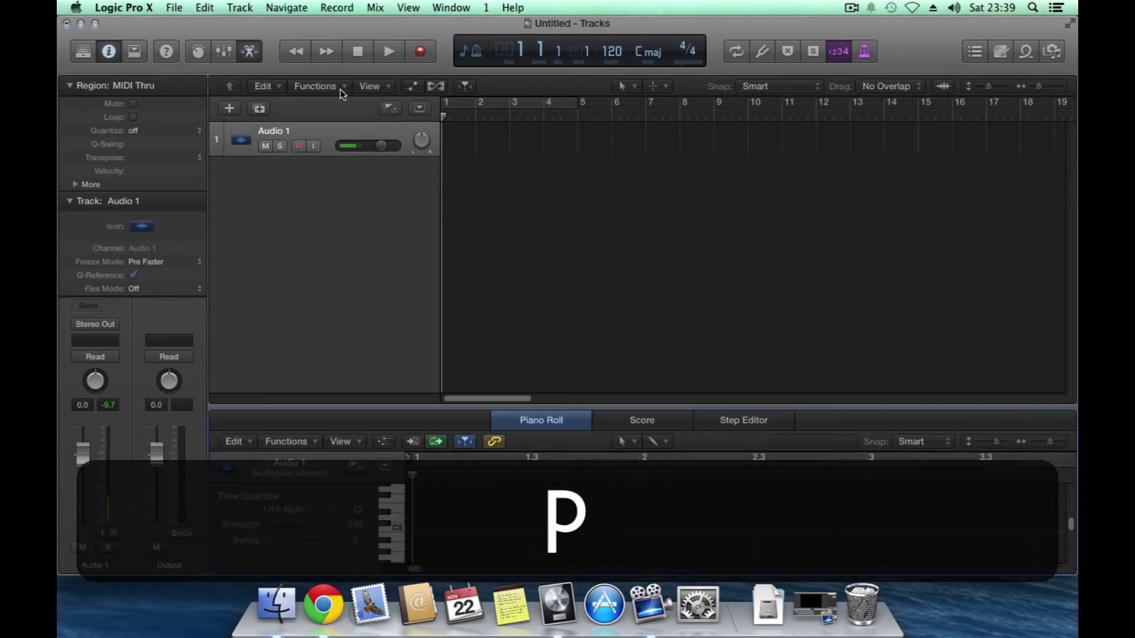
key("p")
key("p")
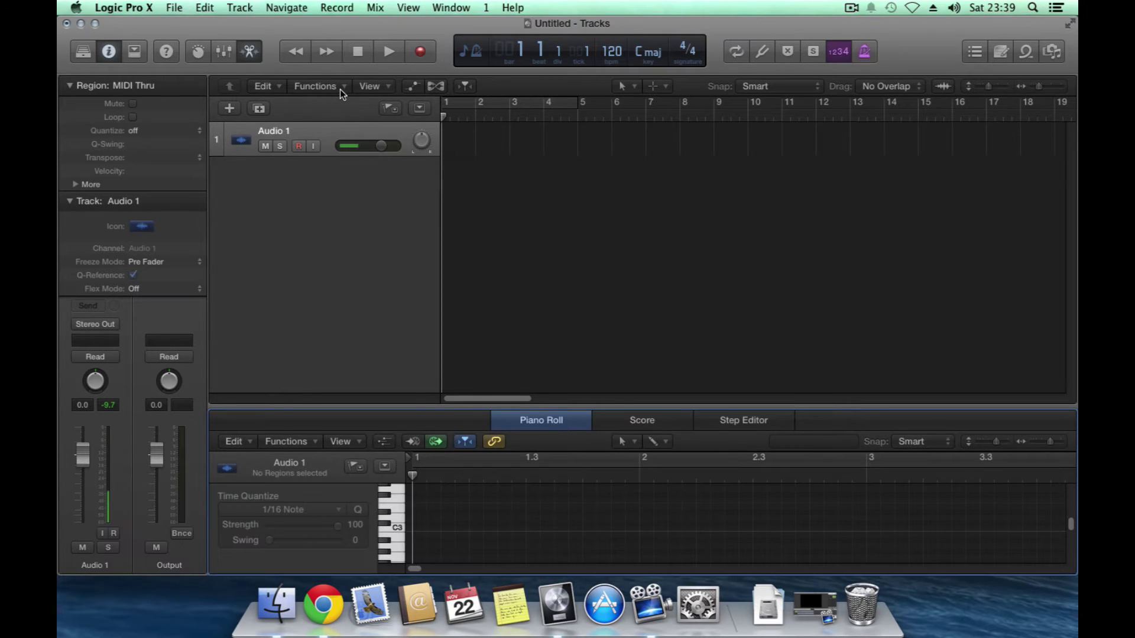
key("p")
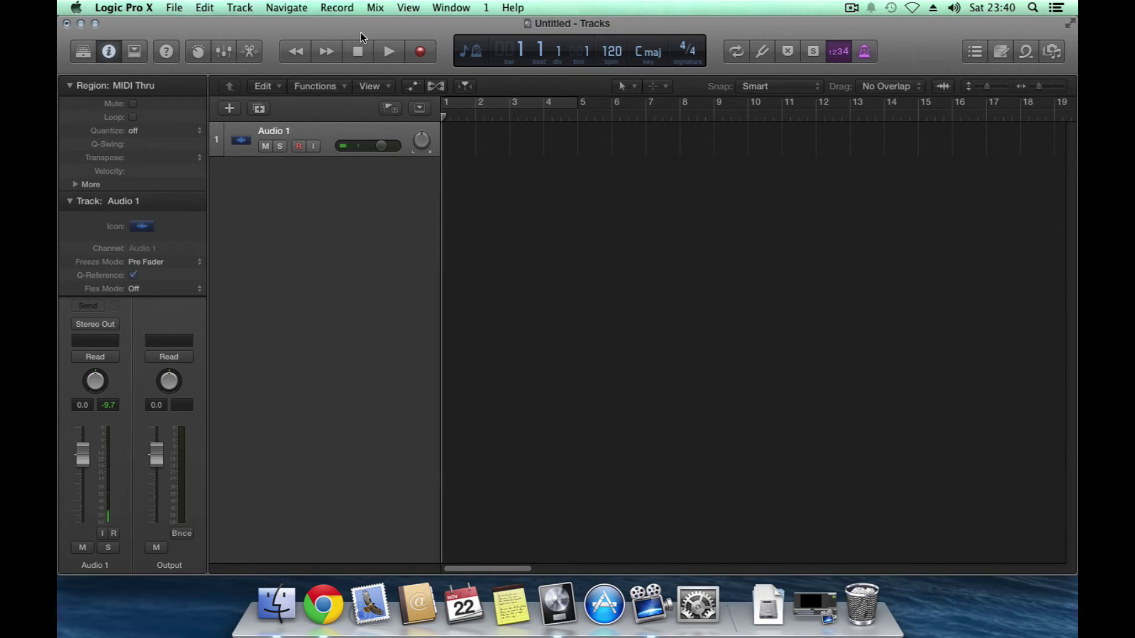
- Duplicate Audio 1 with Cmd-D until the project has five audio tracks
key("super")
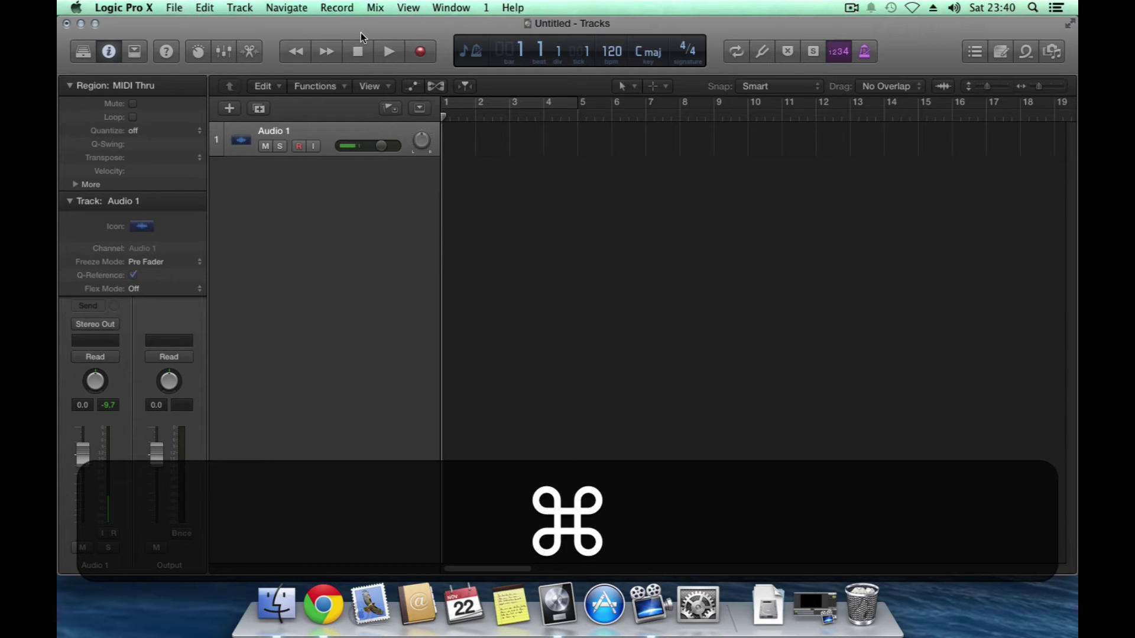
key("super+d")
key("super+d")
key("super+d")
key("super+d")
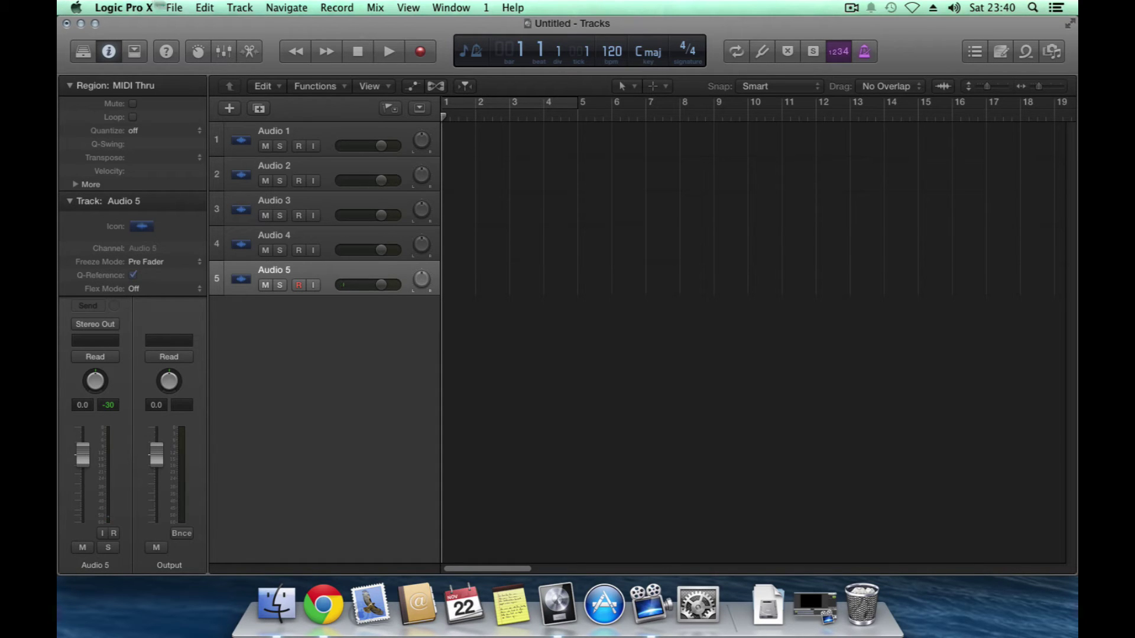
- Save the project as a template named '5 Track' via File > Save as Template
left_click(174, 7)
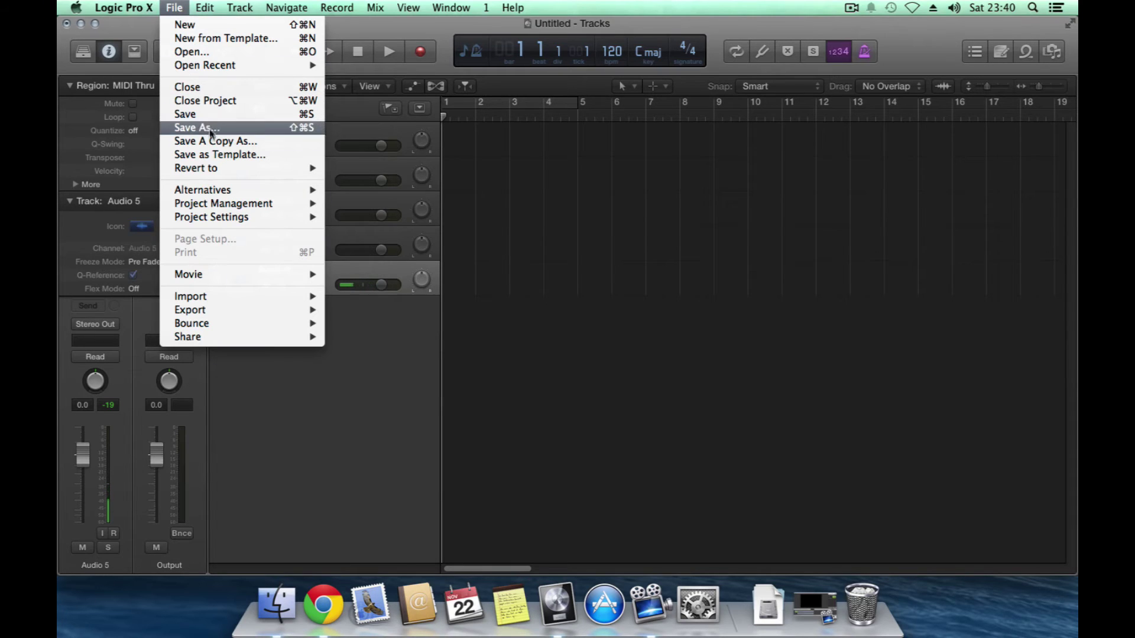
left_click(216, 155)
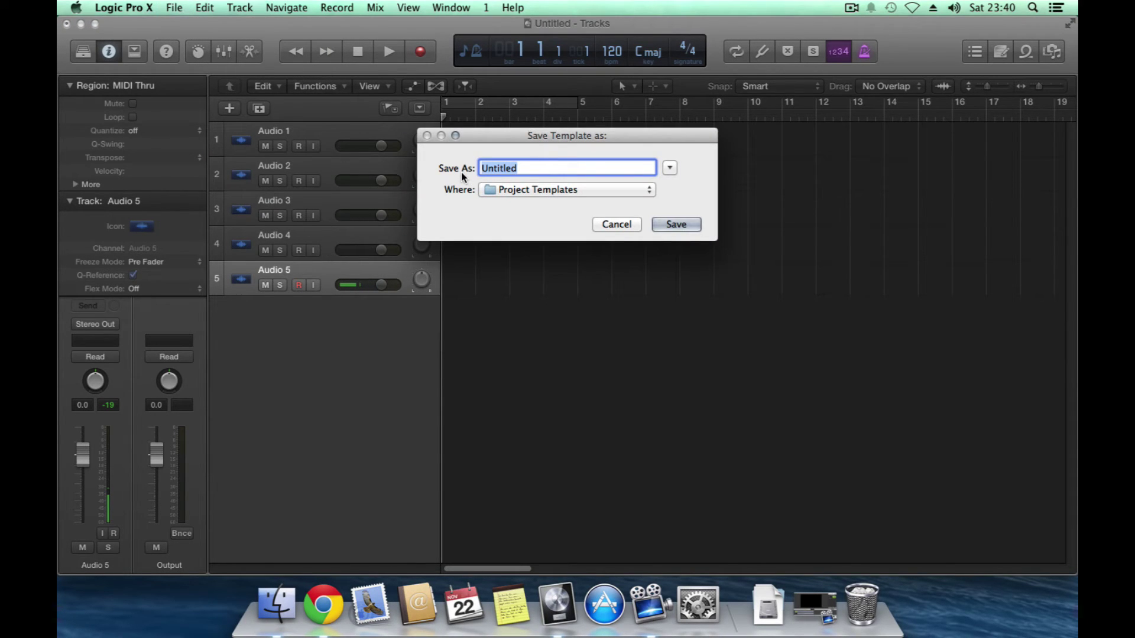
type("5 T")
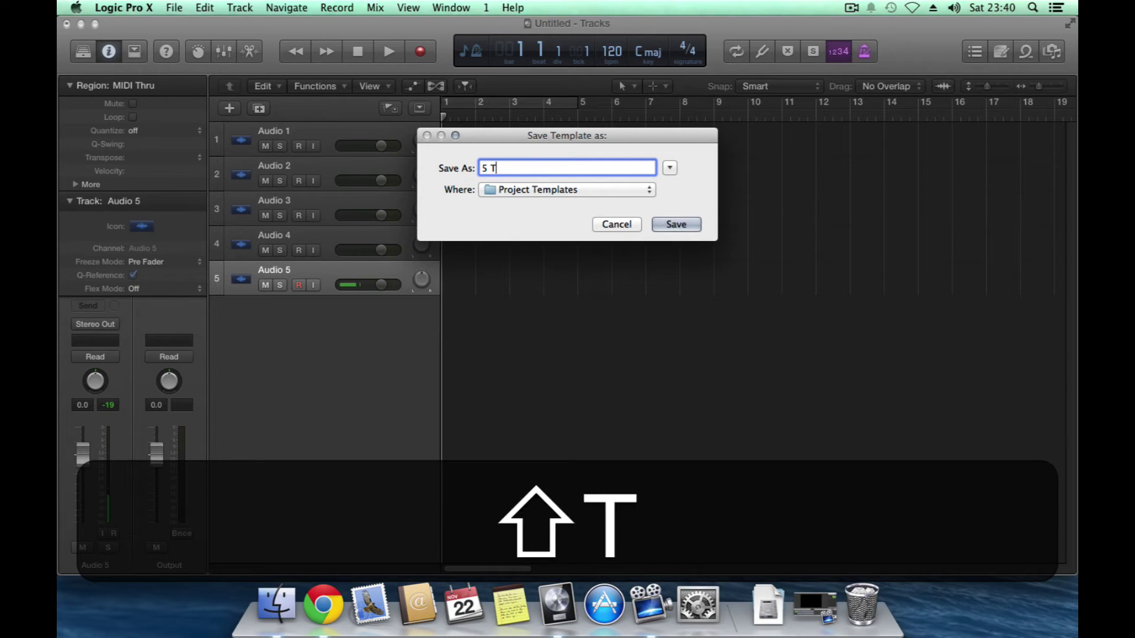
type("rack")
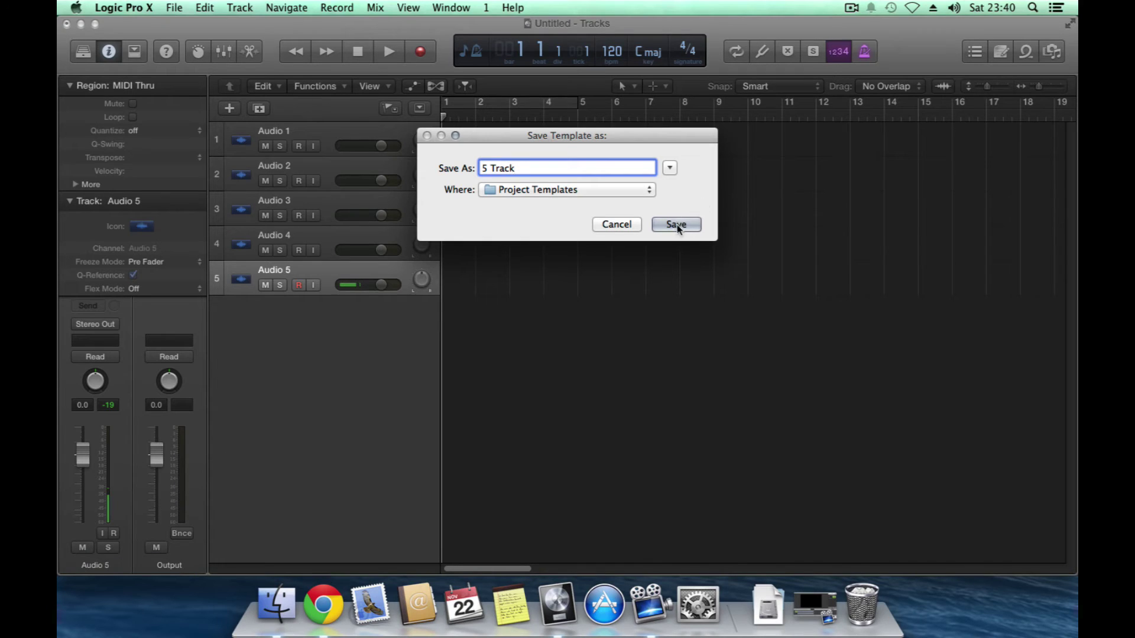
left_click(676, 225)
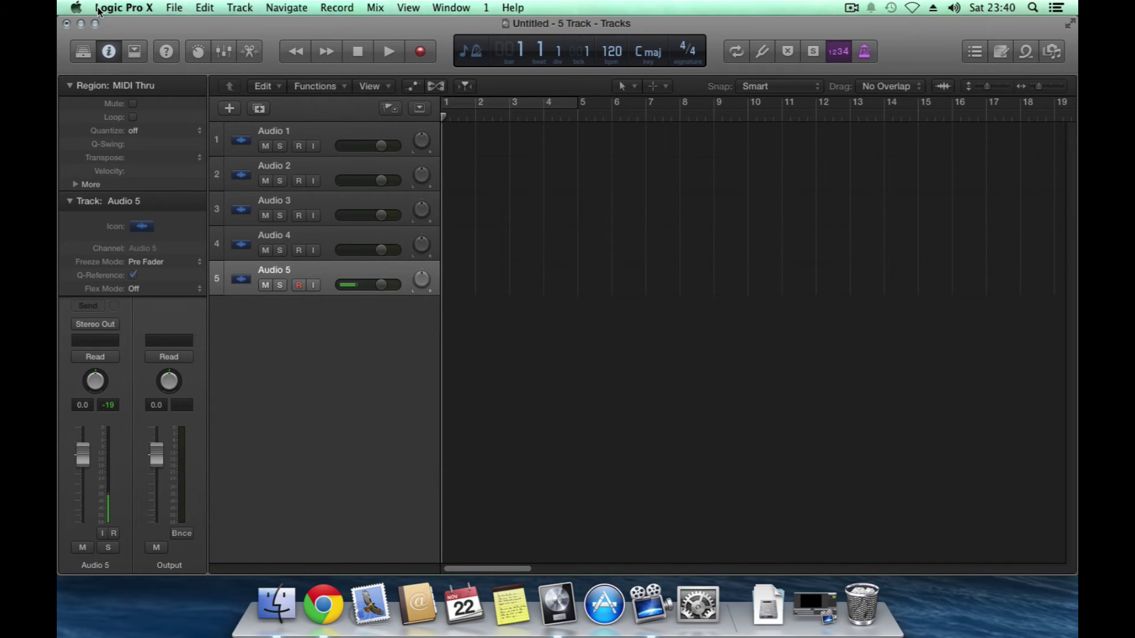
- Quit Logic Pro X from the dock without saving the untitled project, then relaunch it
right_click(558, 612)
left_click(564, 557)
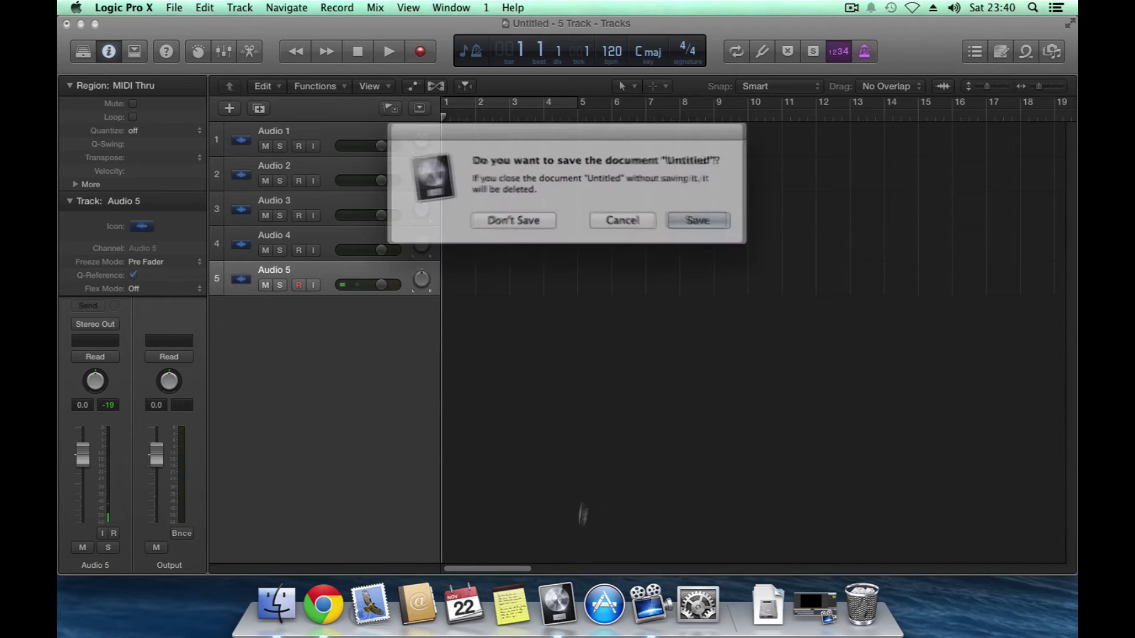
left_click(517, 216)
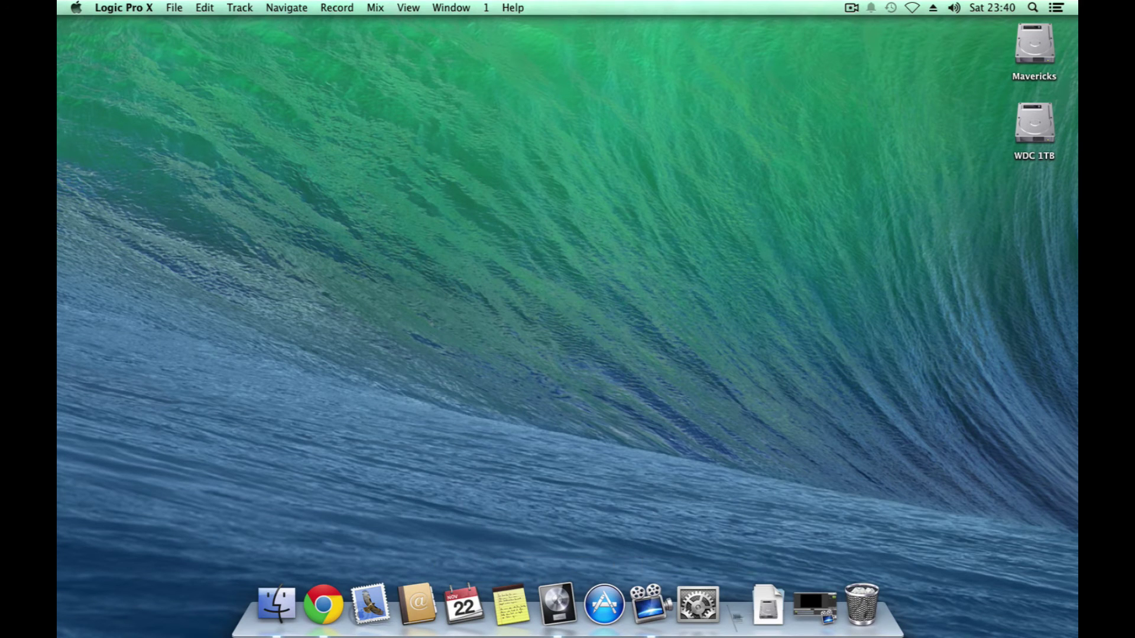
left_click(555, 606)
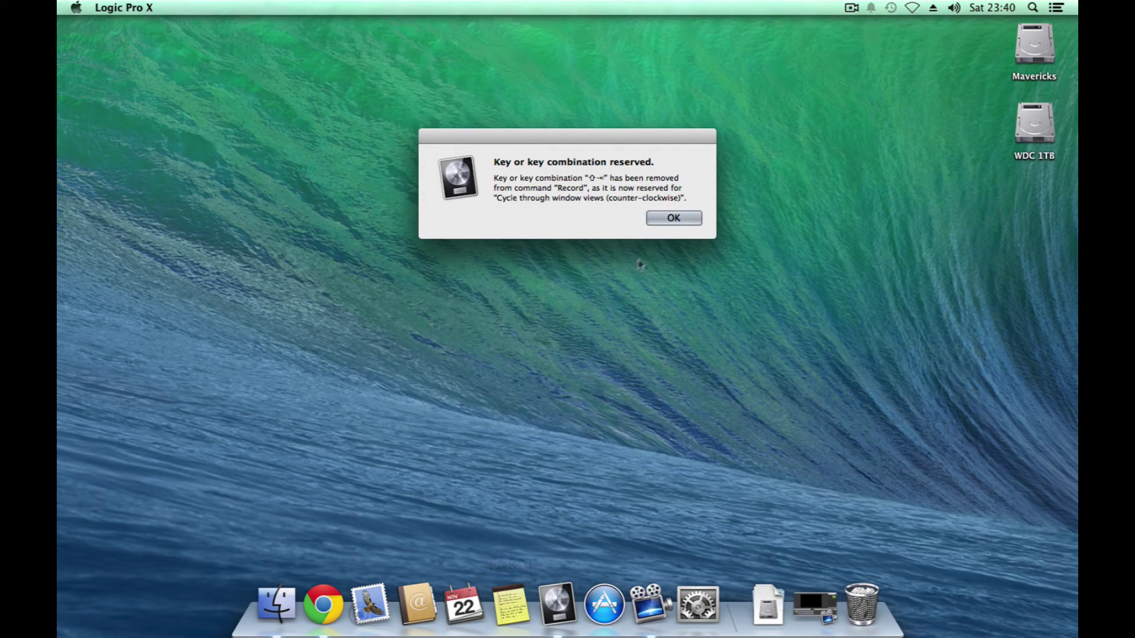
- Dismiss the reserved key combination warning and show My Templates listing '5 Track'
left_click(674, 219)
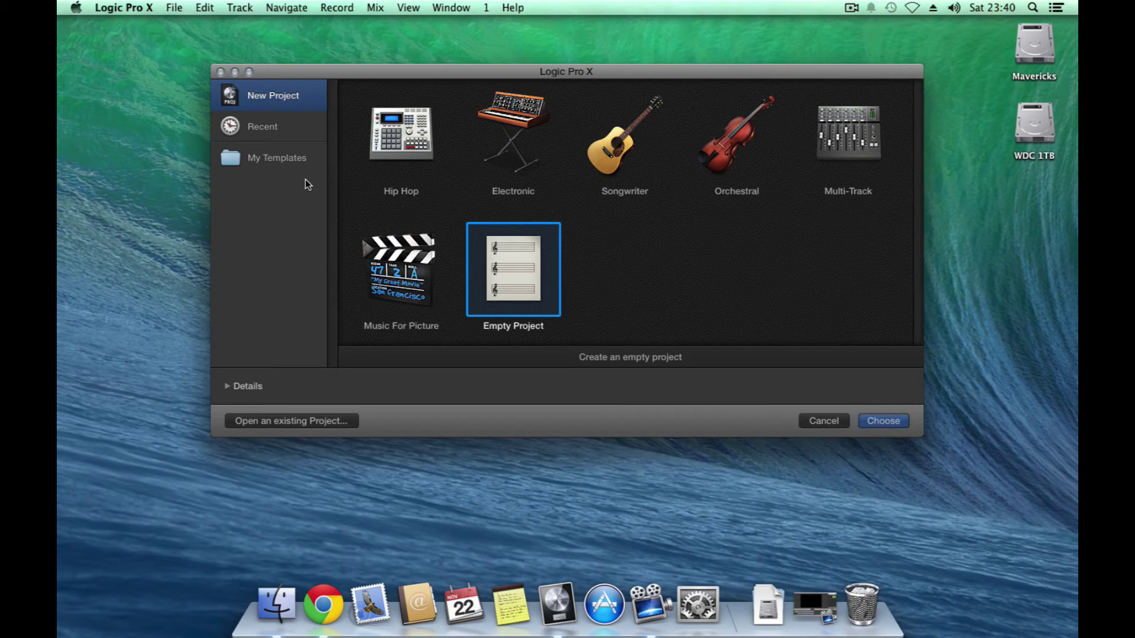
left_click(271, 163)
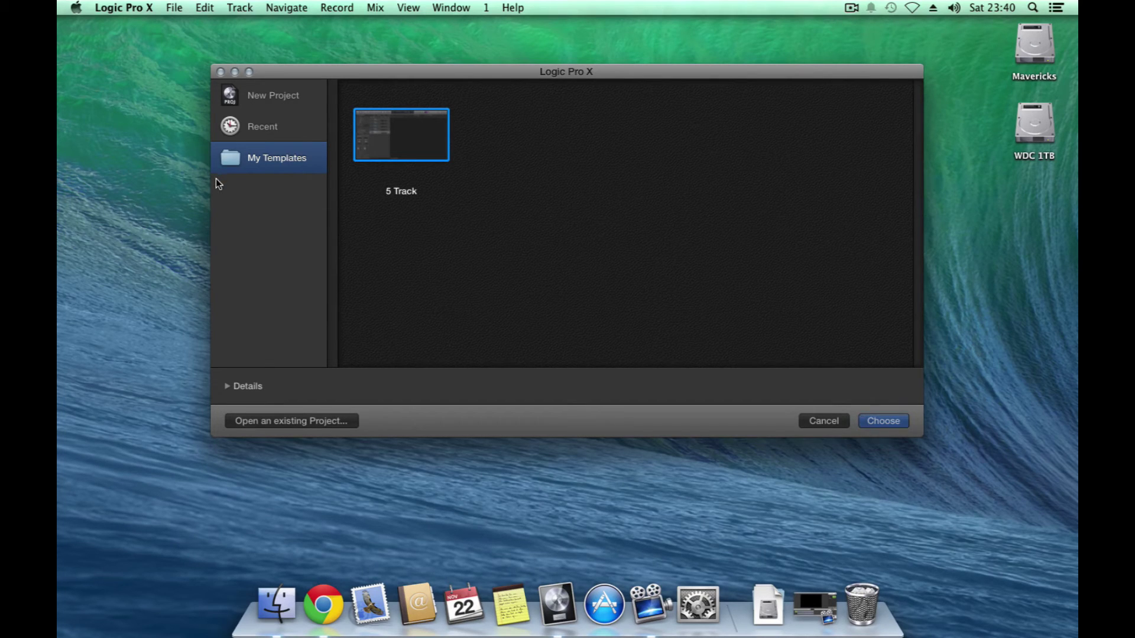
- Navigate Finder to Music > Audio Music Apps > Project Templates
left_click(266, 612)
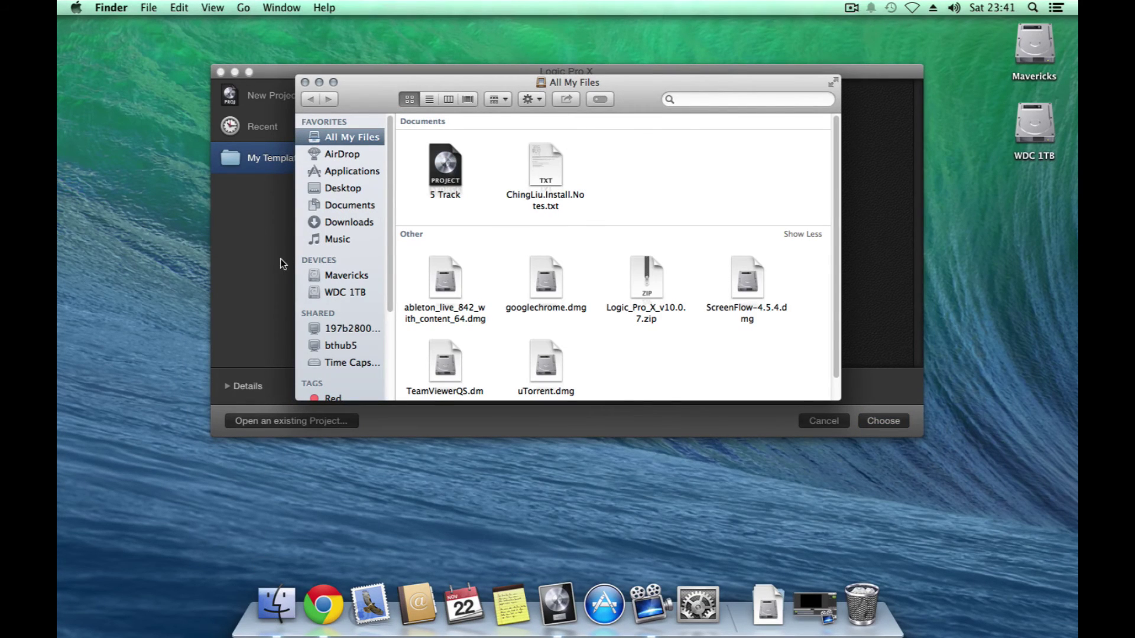
left_click(329, 241)
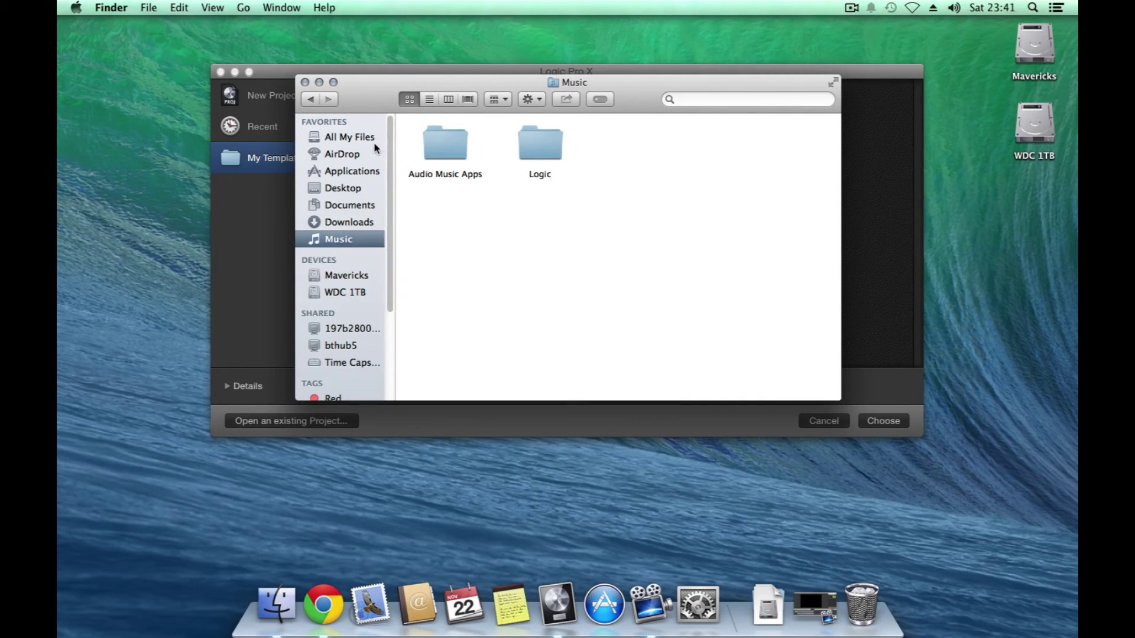
double_click(436, 146)
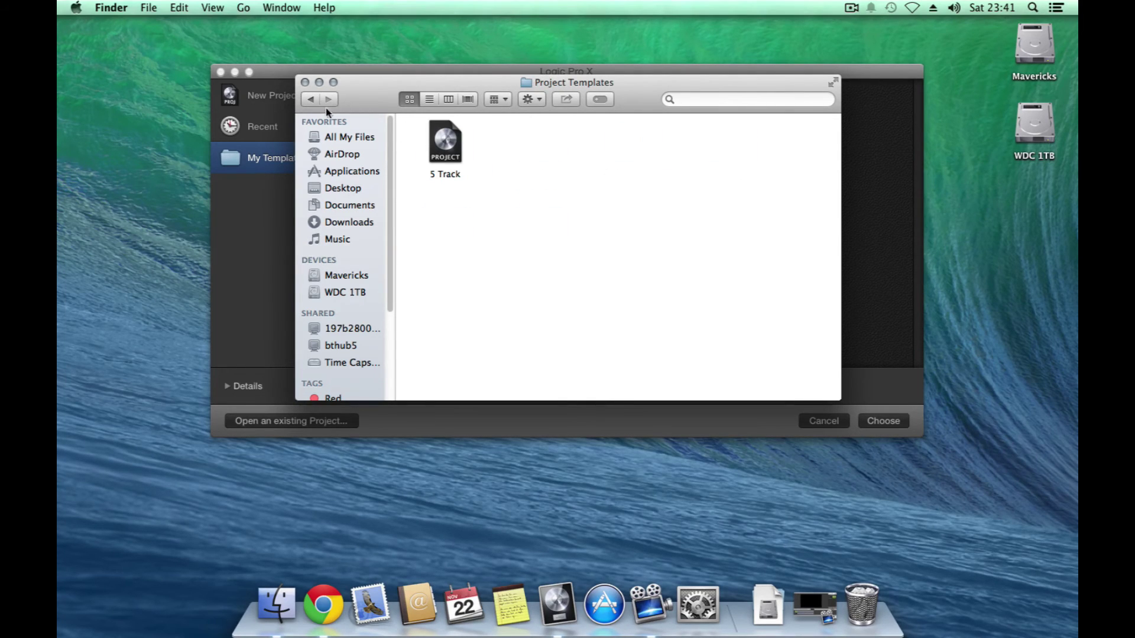
left_click(311, 98)
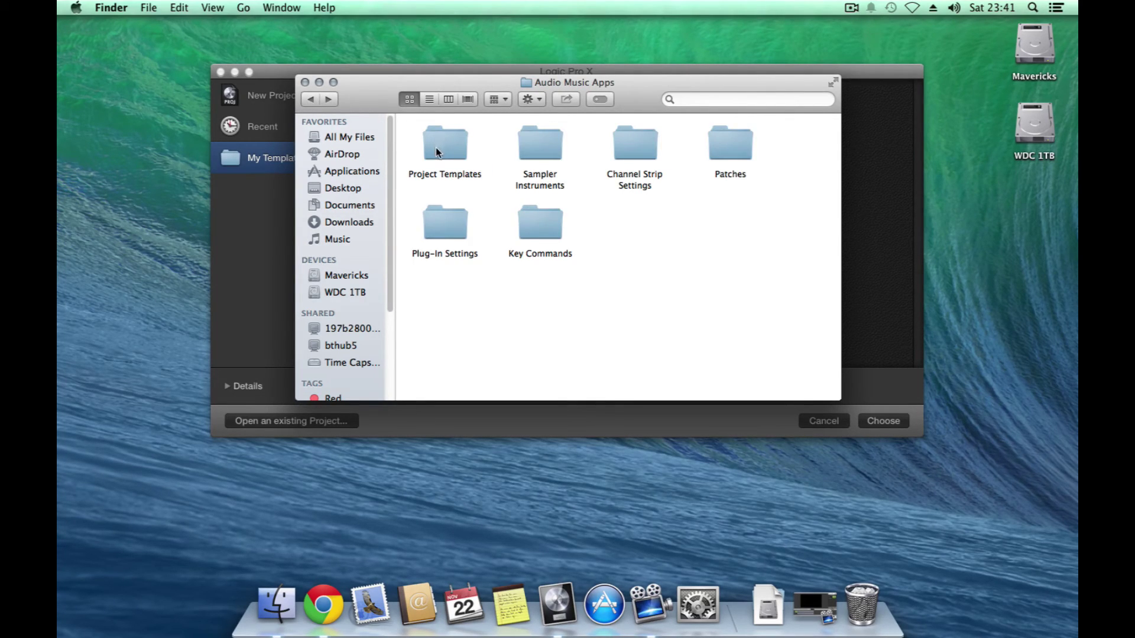
double_click(435, 148)
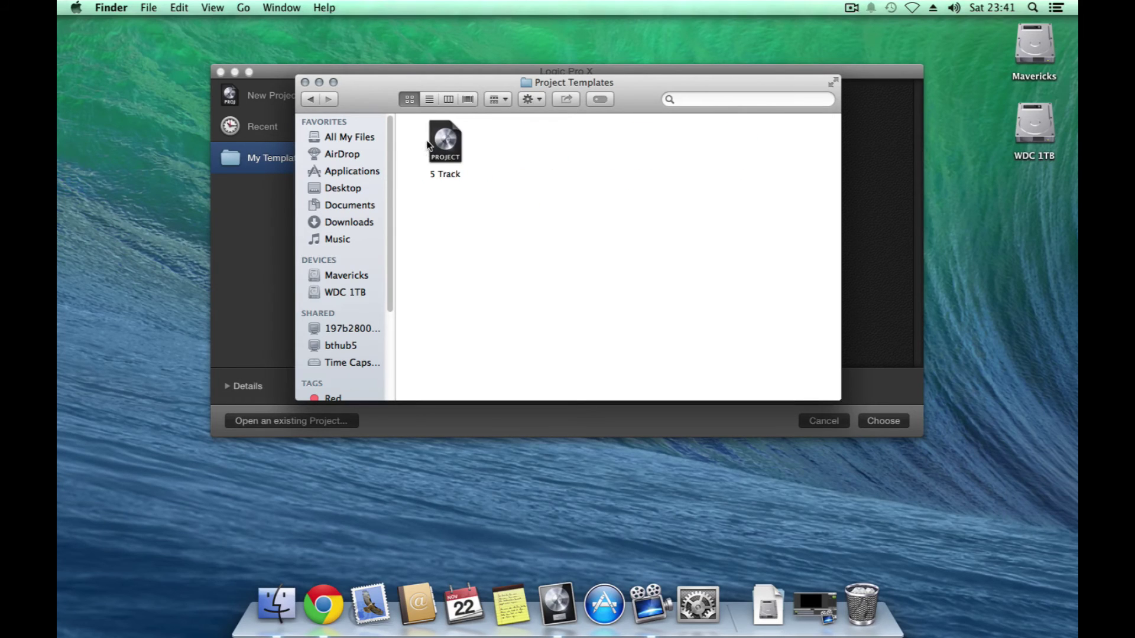
- Drag the '5 Track' template file to the Trash
left_click(429, 145)
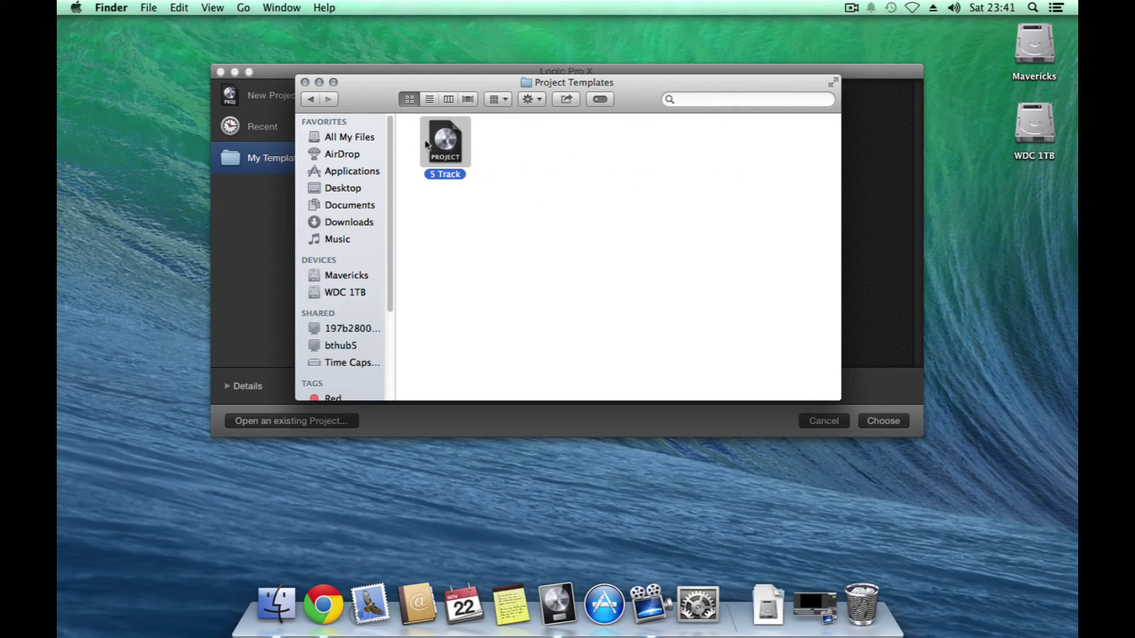
mouse_move(428, 144)
left_mouse_down()
mouse_move(854, 616)
mouse_move(882, 605)
left_mouse_up()
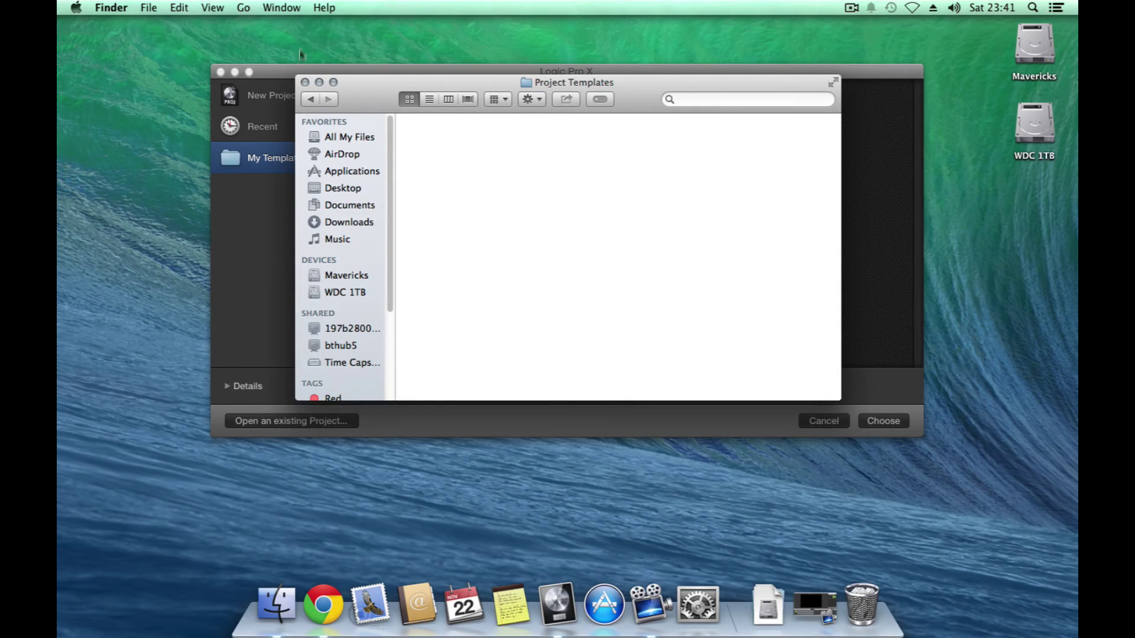
- Close Finder and the chooser, quit and relaunch Logic, confirming My Templates is now empty
left_click(306, 82)
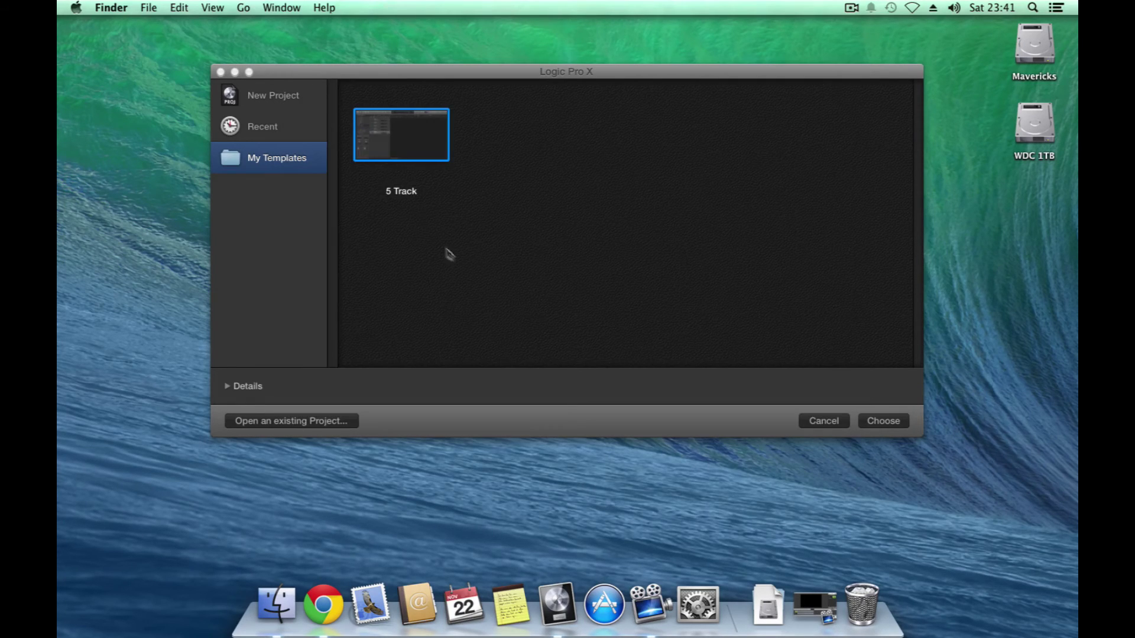
left_click(823, 422)
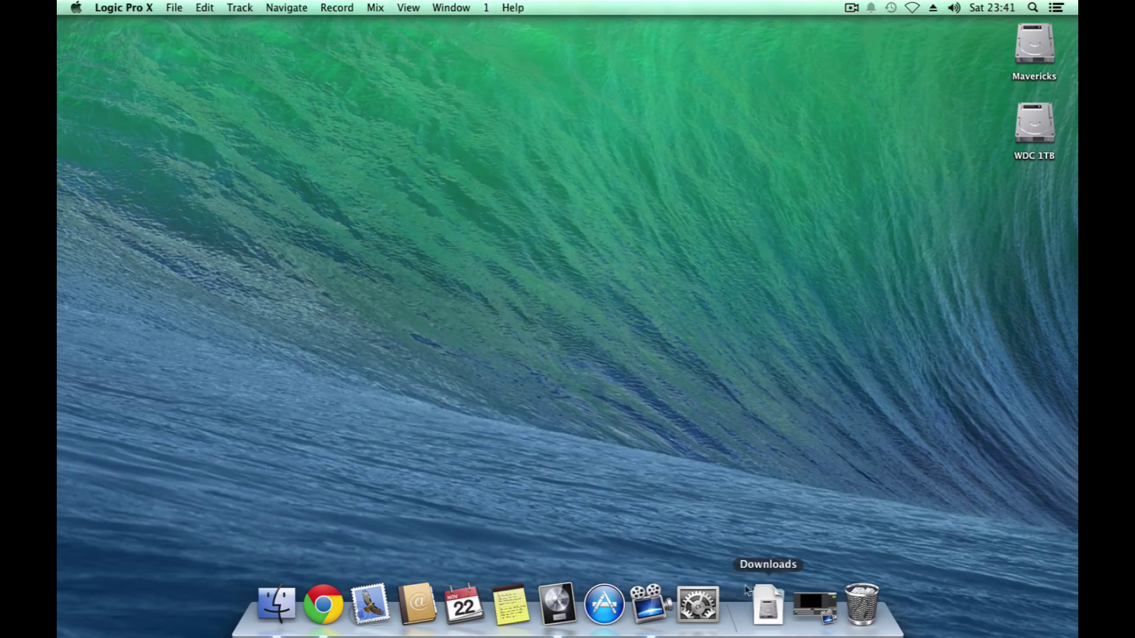
right_click(558, 603)
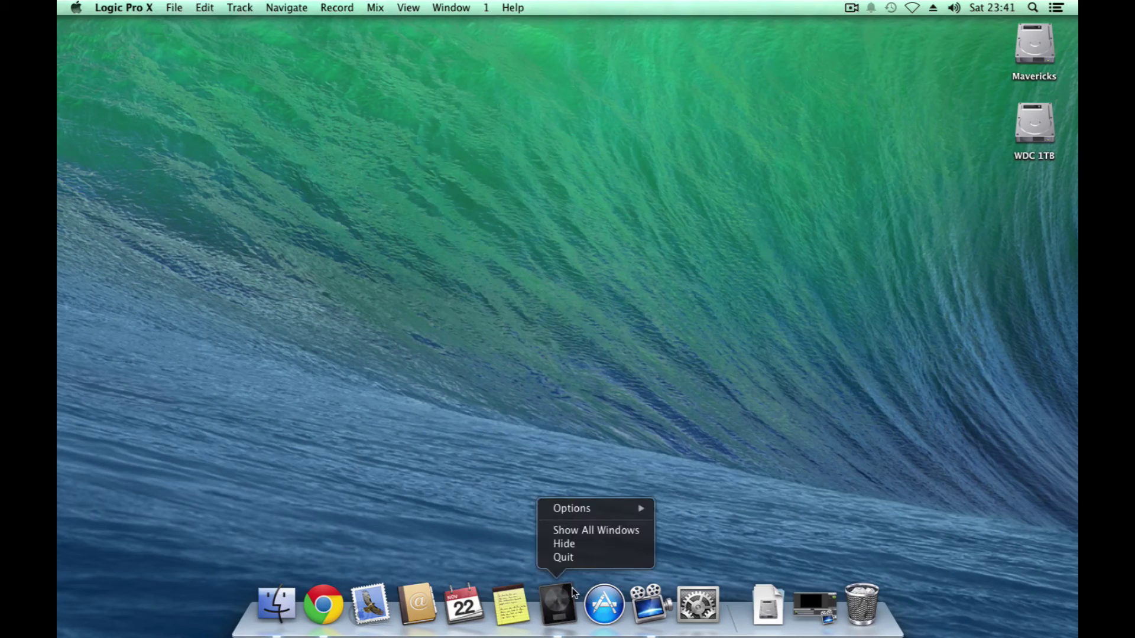
left_click(564, 557)
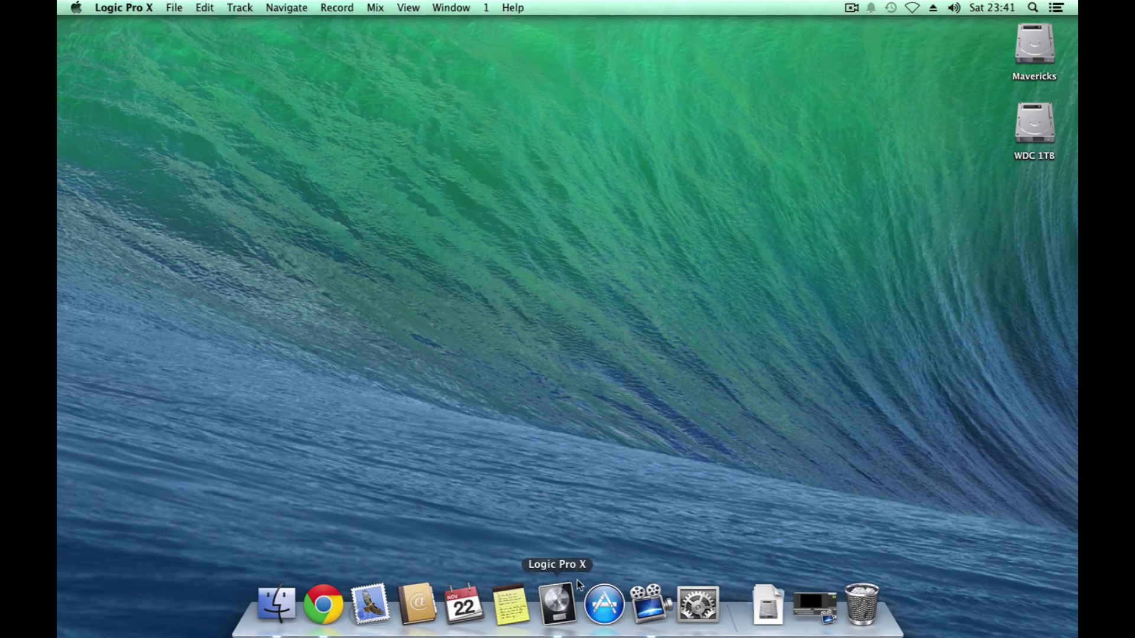
left_click(552, 588)
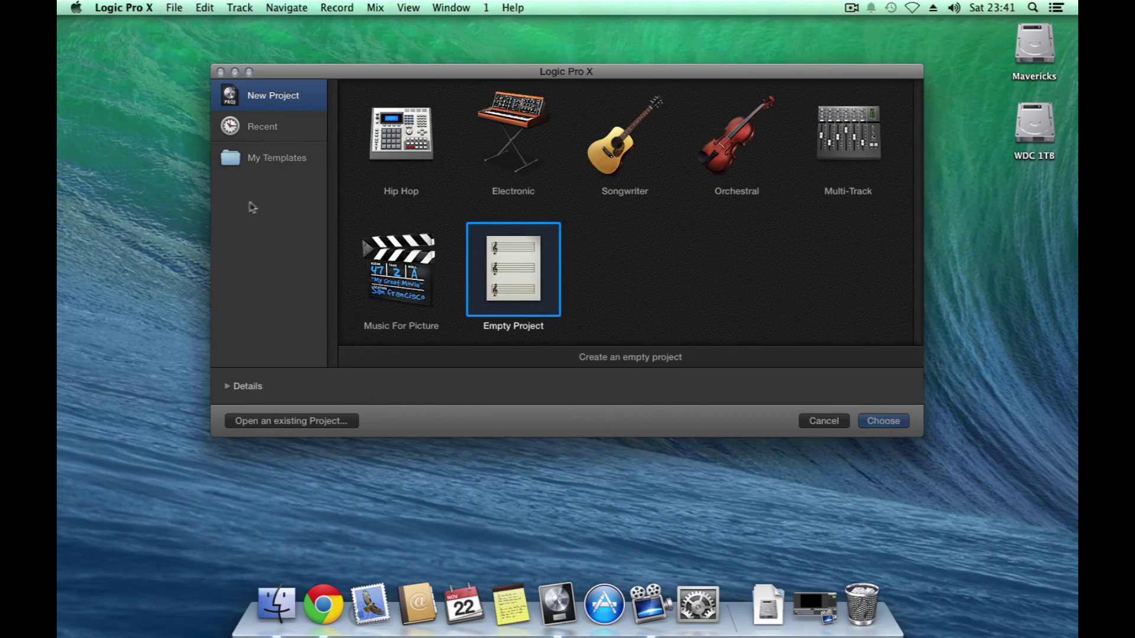
left_click(258, 162)
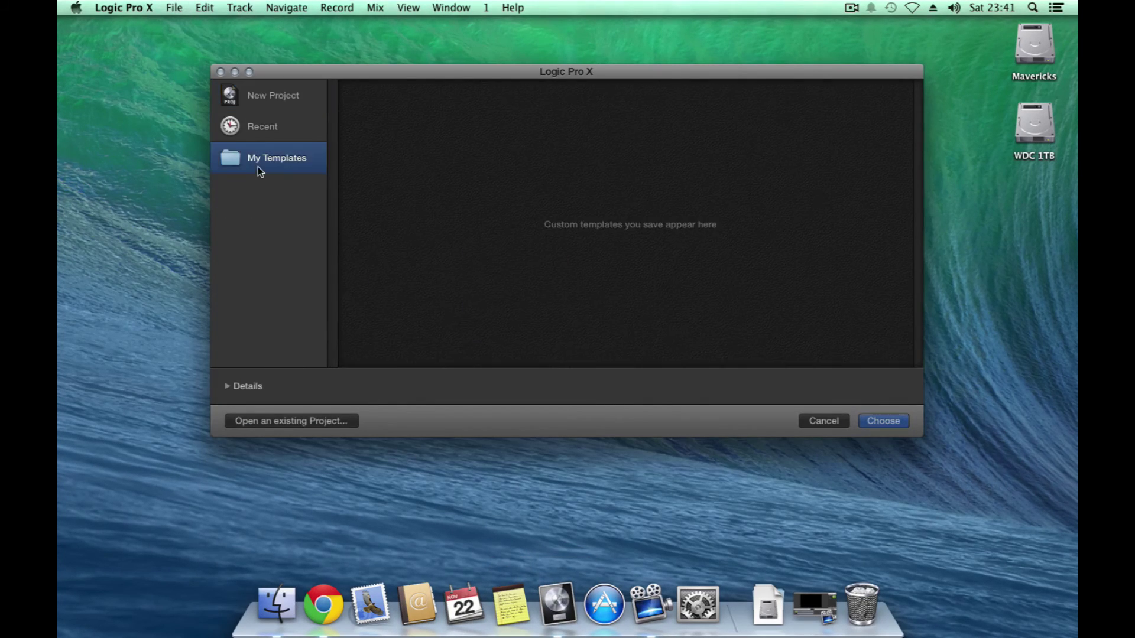